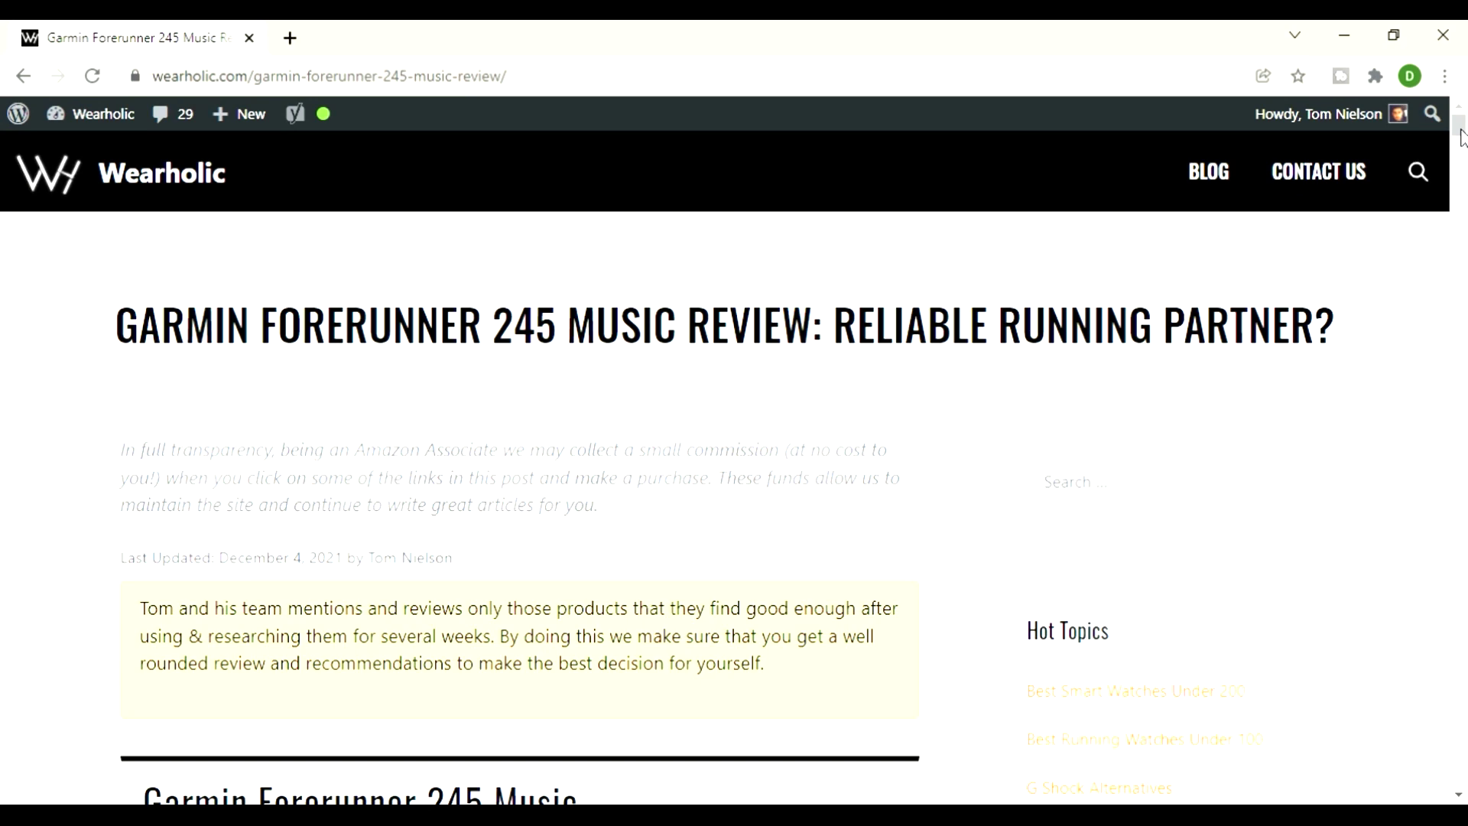
{"action": "left_click_drag", "start_coordinate": [1461, 136], "coordinate": [1460, 216]}
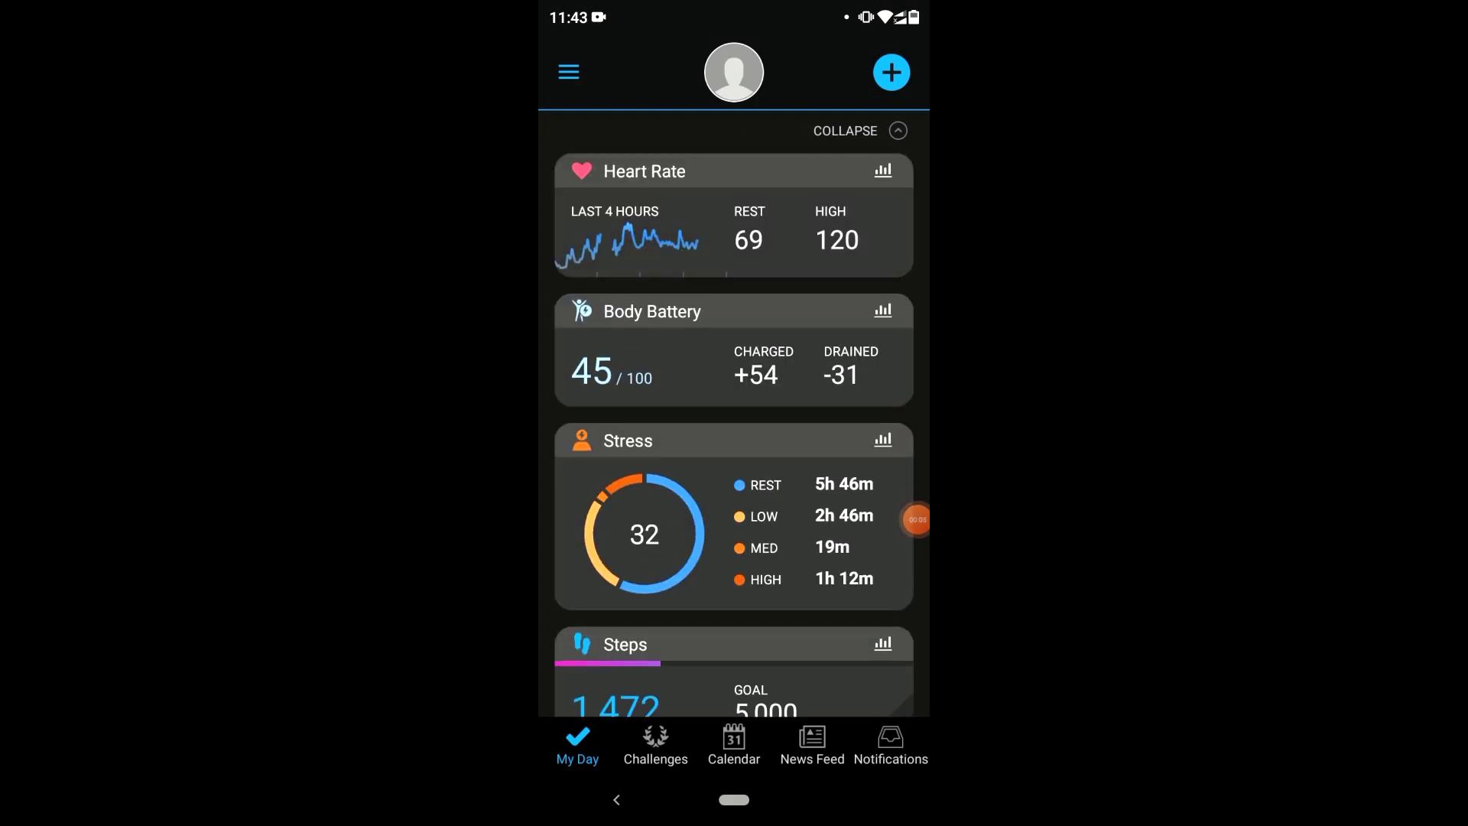
- Open the registered Forerunner 245 Music device page from the Garmin Devices list
{"action": "left_click", "coordinate": [568, 71]}
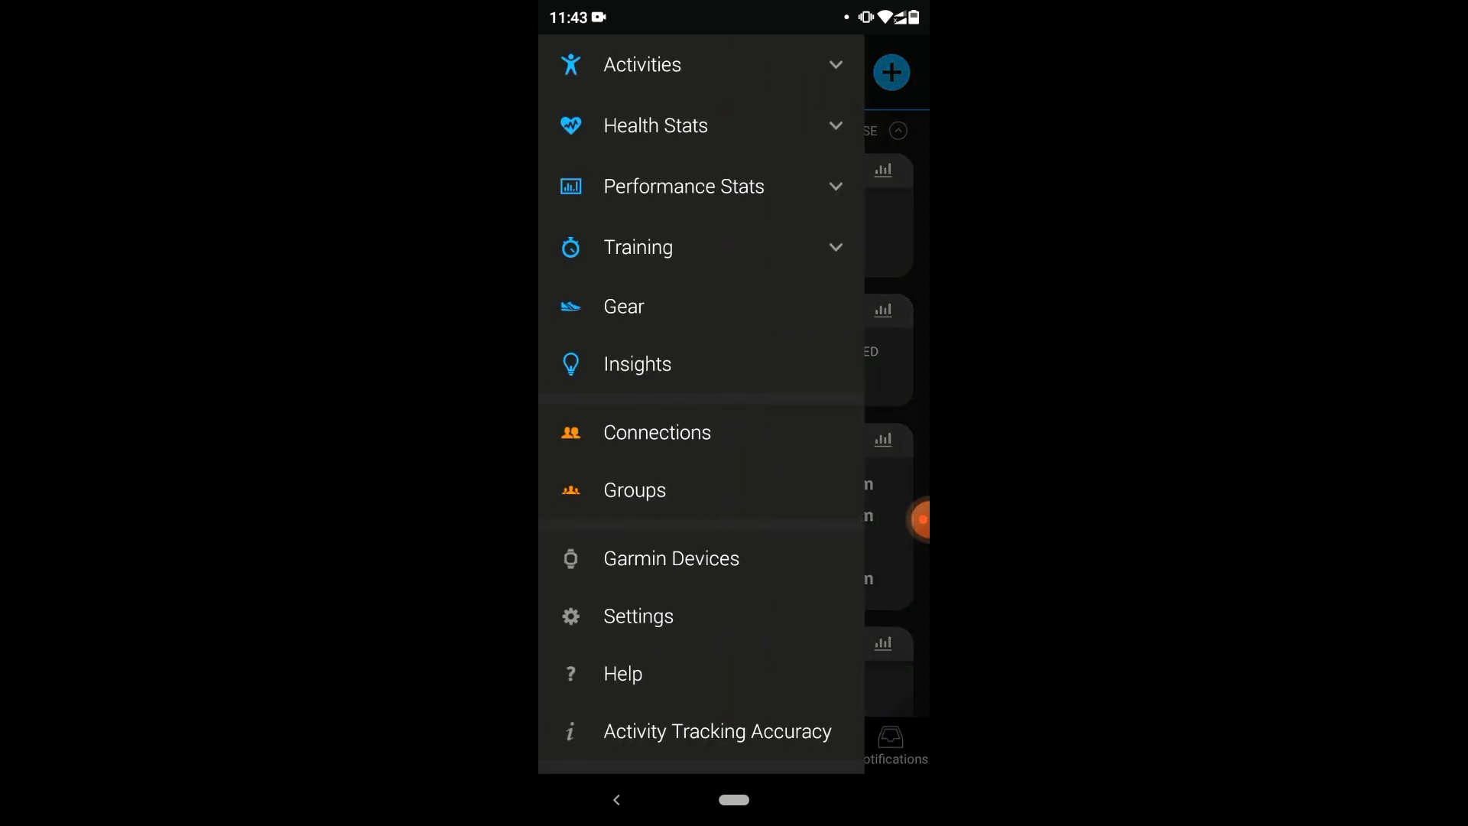
{"action": "left_click", "coordinate": [672, 559]}
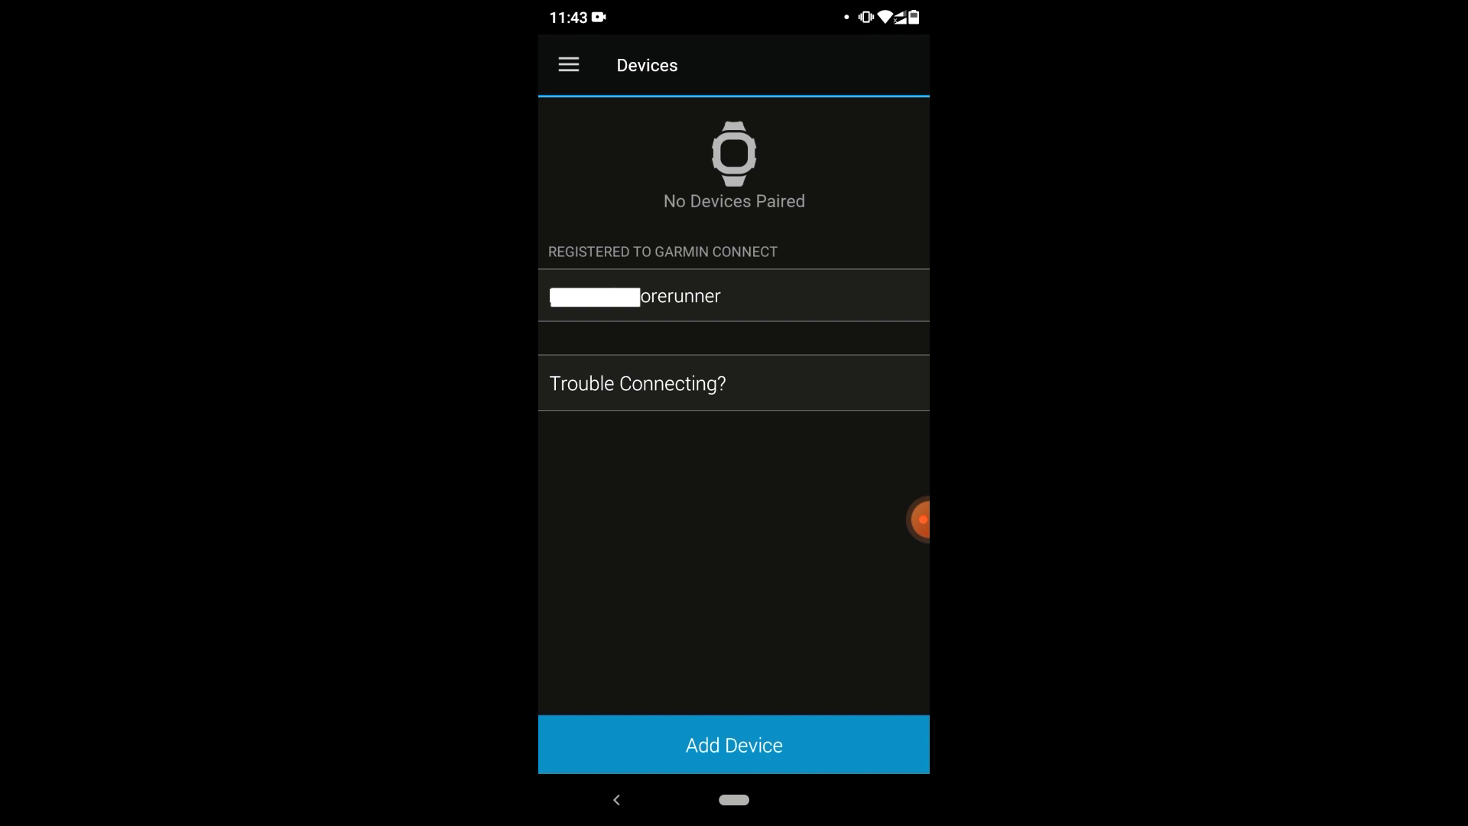
{"action": "left_click", "coordinate": [638, 295]}
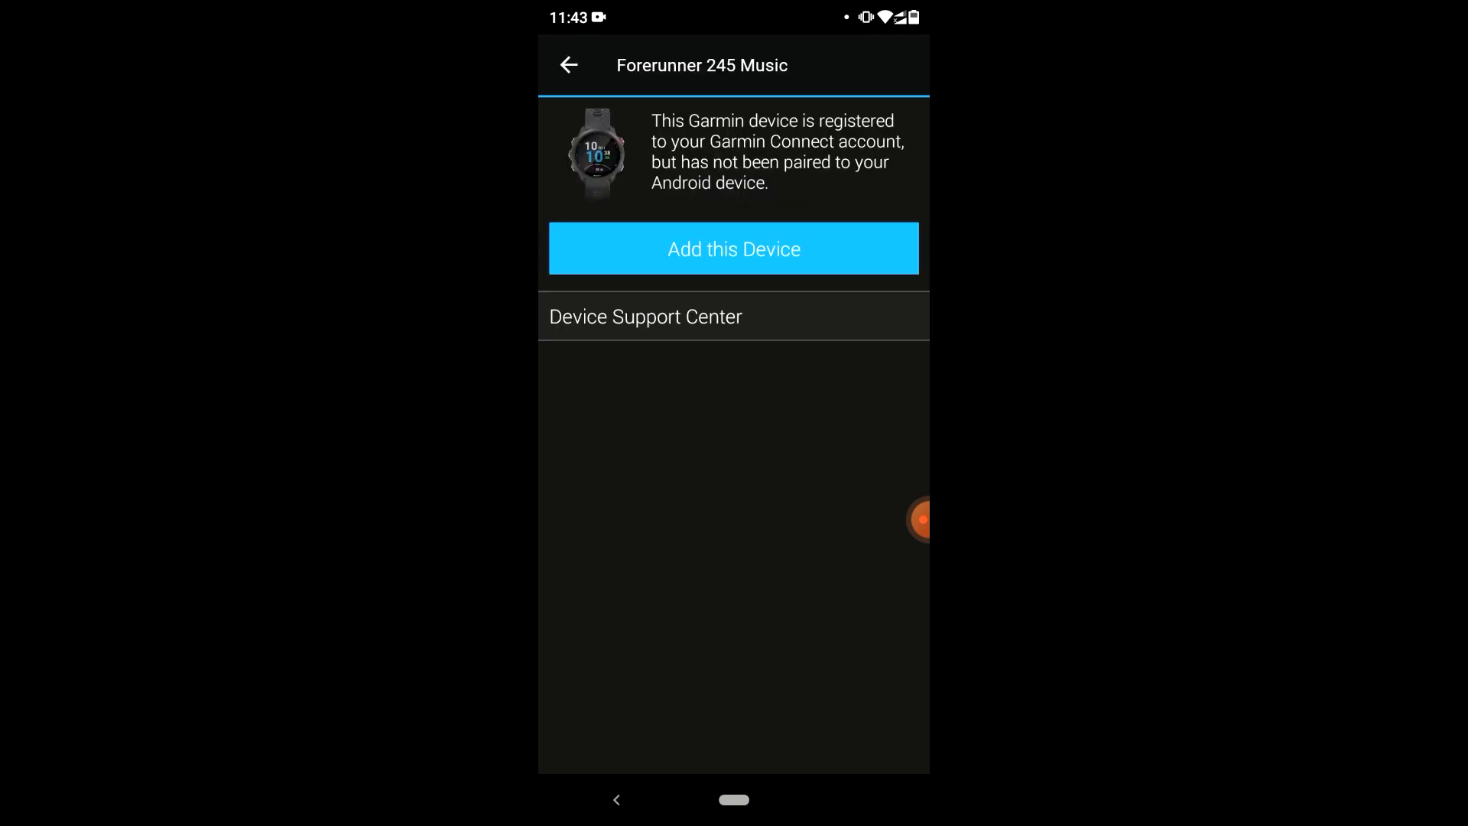